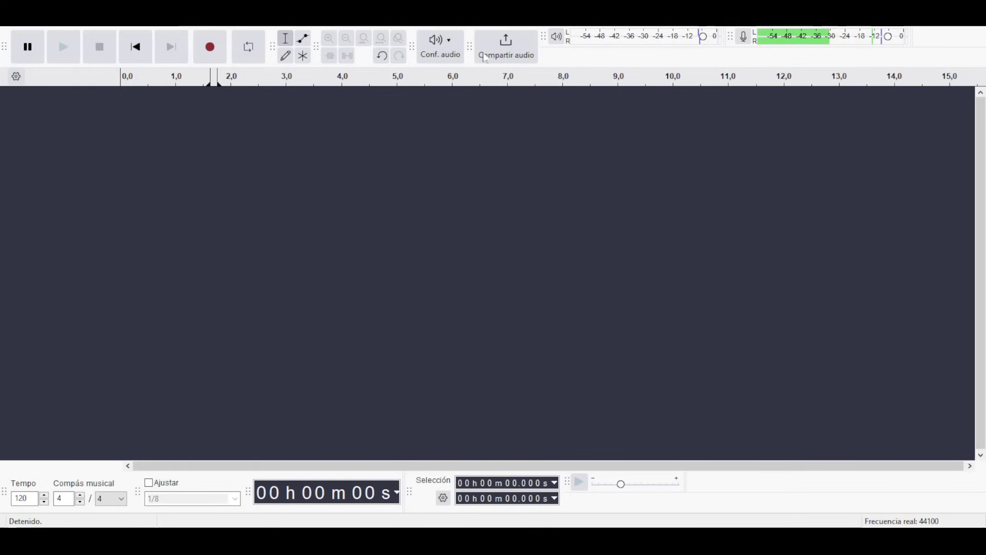
Step: Open the preferences and review the recording (Grabación) and interface (Interfaz) settings
{"action": "key", "text": "alt+e"}
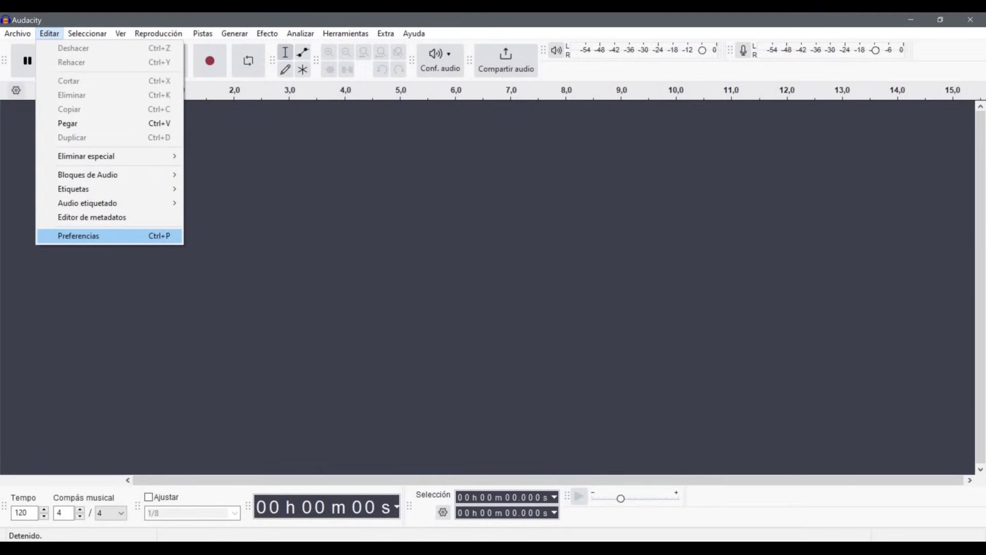
{"action": "key", "text": "Return"}
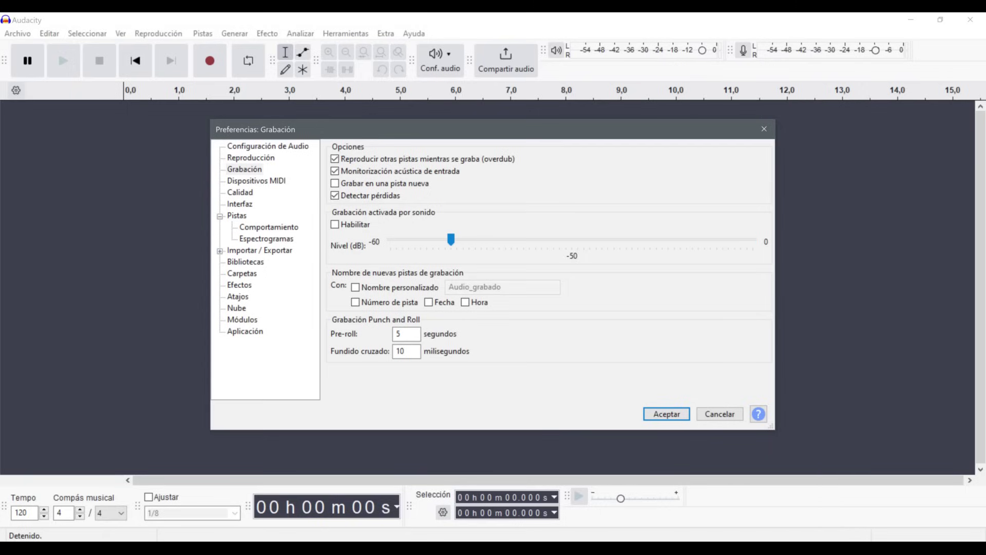
{"action": "left_click", "coordinate": [240, 204]}
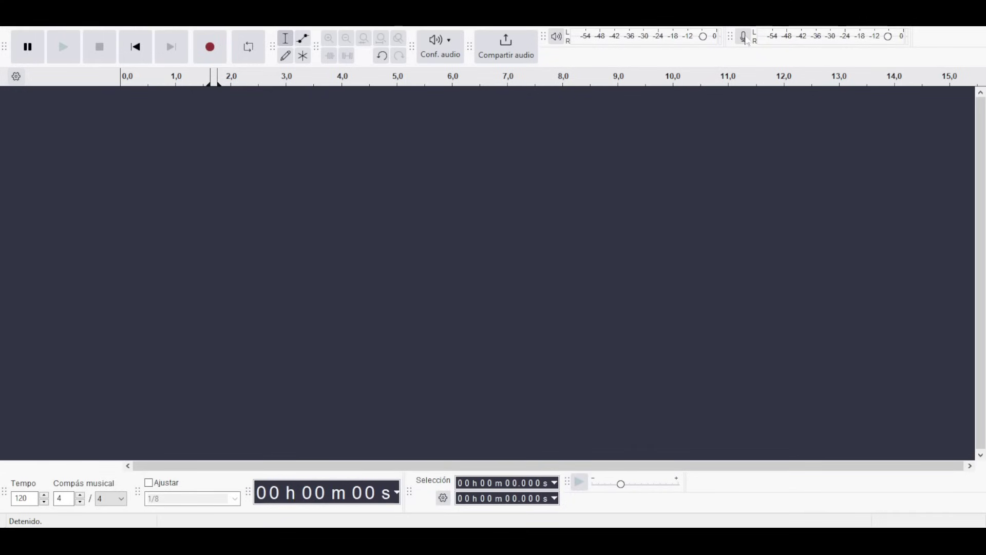
Step: Enable silent monitoring of the recording input and add a new stereo audio track
{"action": "left_click", "coordinate": [743, 38]}
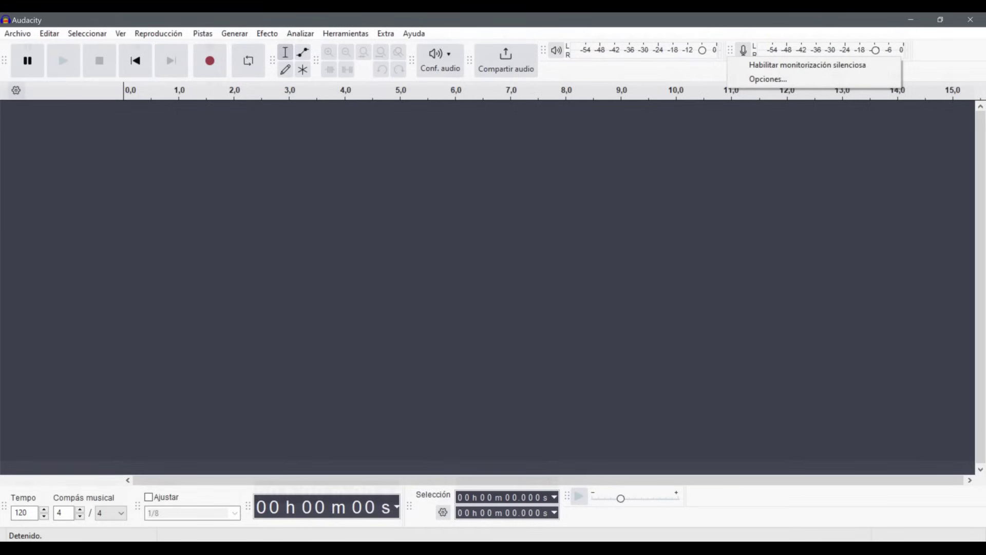
{"action": "left_click", "coordinate": [786, 65]}
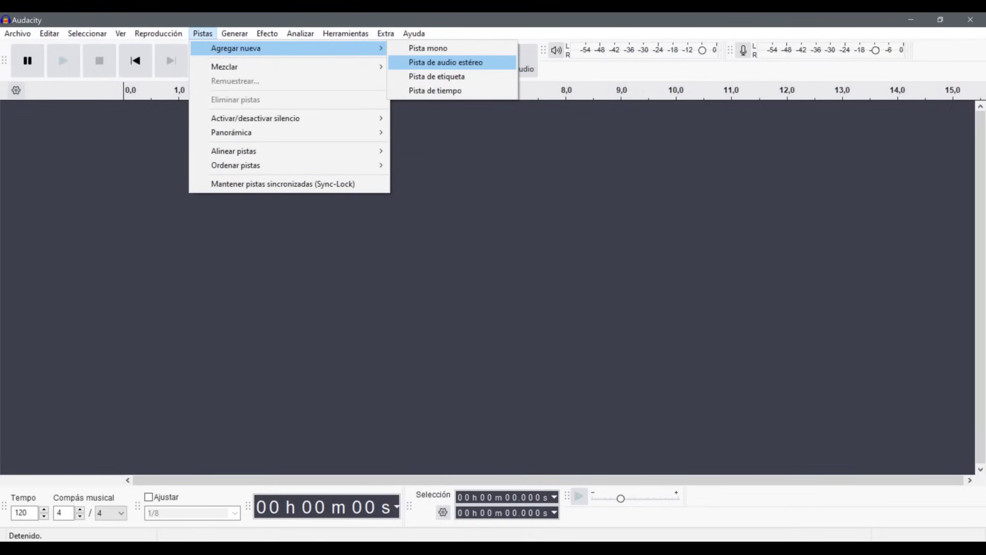
{"action": "left_click", "coordinate": [445, 62]}
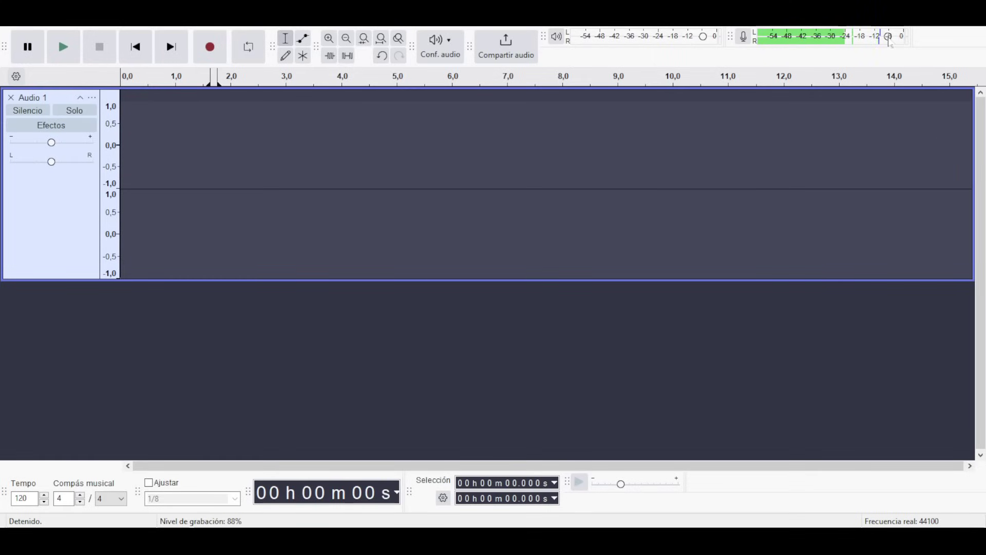
Step: Lower the recording level slightly and record about 21 seconds of audio onto the stereo track
{"action": "left_click_drag", "start_coordinate": [897, 37], "coordinate": [878, 37]}
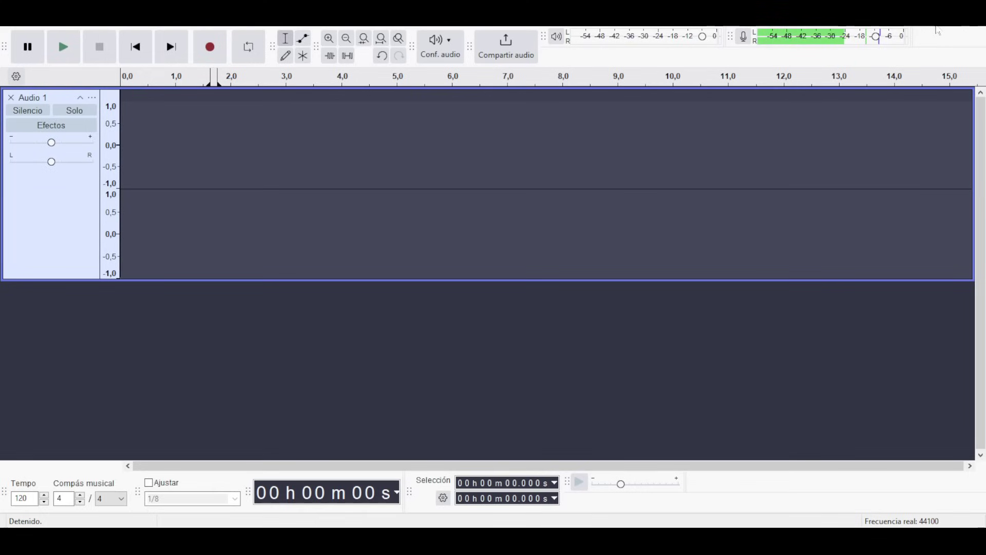
{"action": "left_click", "coordinate": [210, 58]}
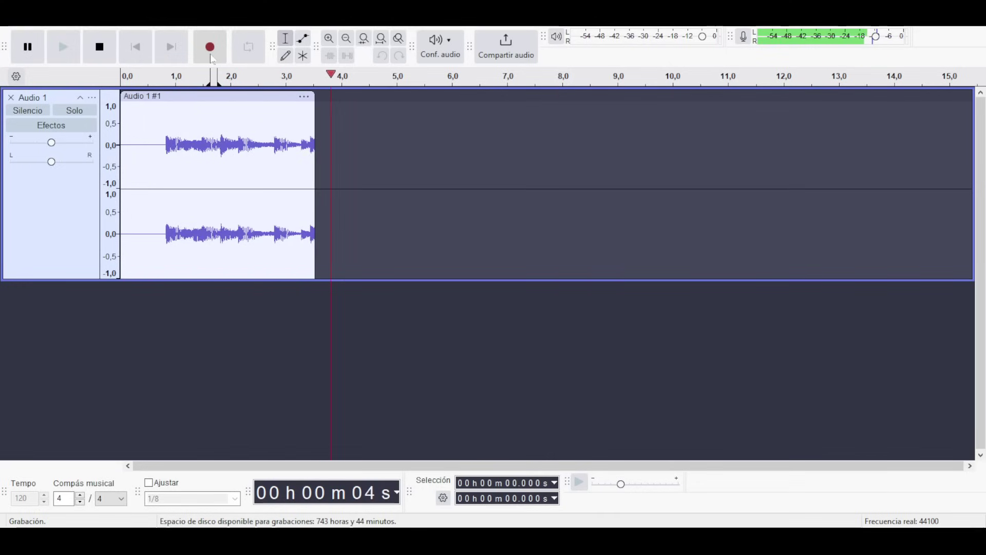
{"action": "left_click", "coordinate": [347, 40]}
{"action": "left_click", "coordinate": [347, 40]}
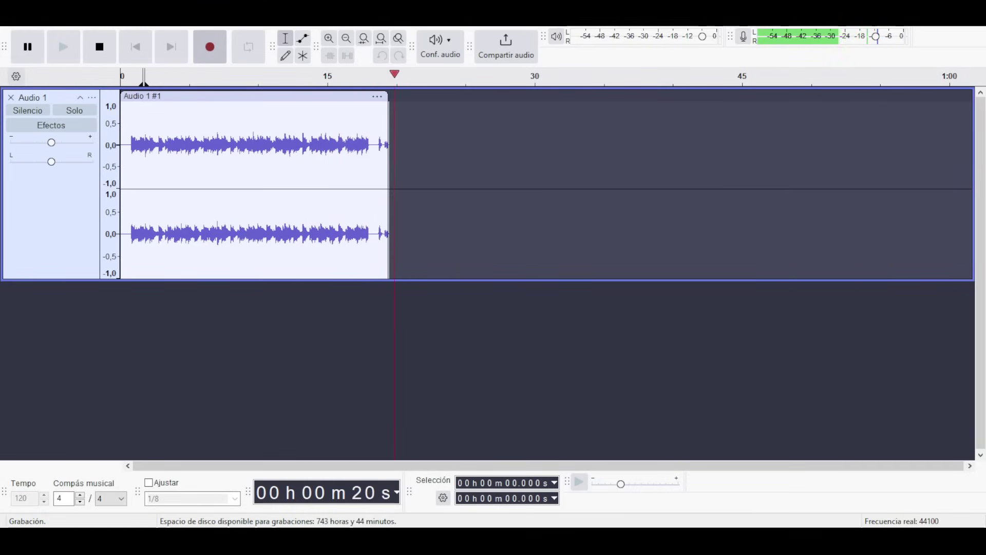
{"action": "left_click", "coordinate": [112, 47]}
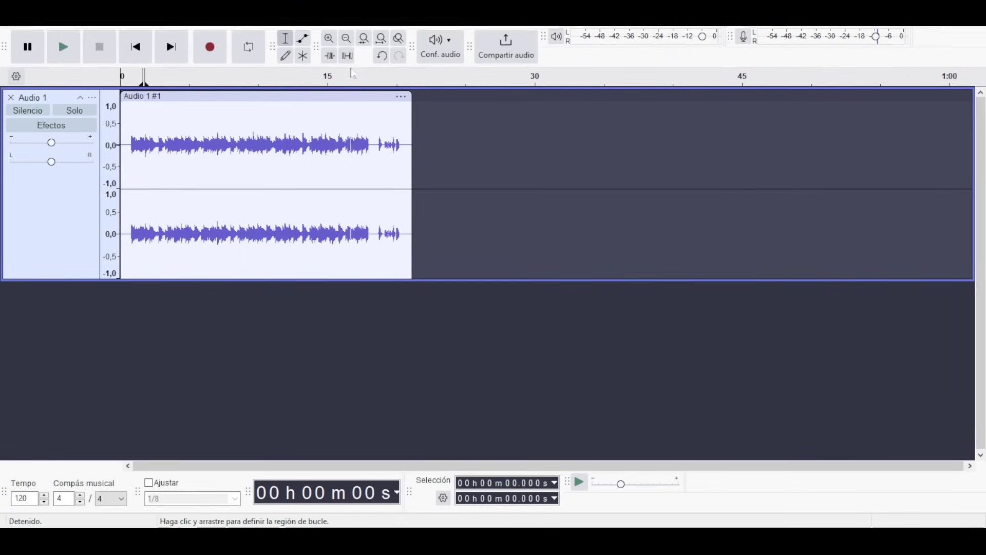
Step: Delete the silence at the start of the recording, from 0 to 0.816 s
{"action": "left_click", "coordinate": [347, 39]}
{"action": "left_click", "coordinate": [329, 39]}
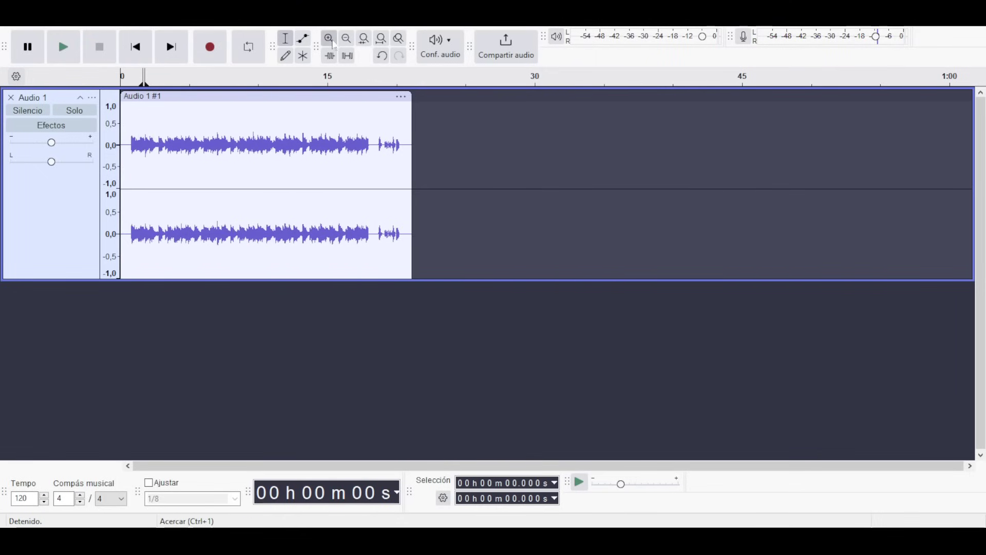
{"action": "left_click", "coordinate": [329, 39]}
{"action": "left_click", "coordinate": [329, 39]}
{"action": "left_click", "coordinate": [329, 39]}
{"action": "left_click", "coordinate": [332, 44]}
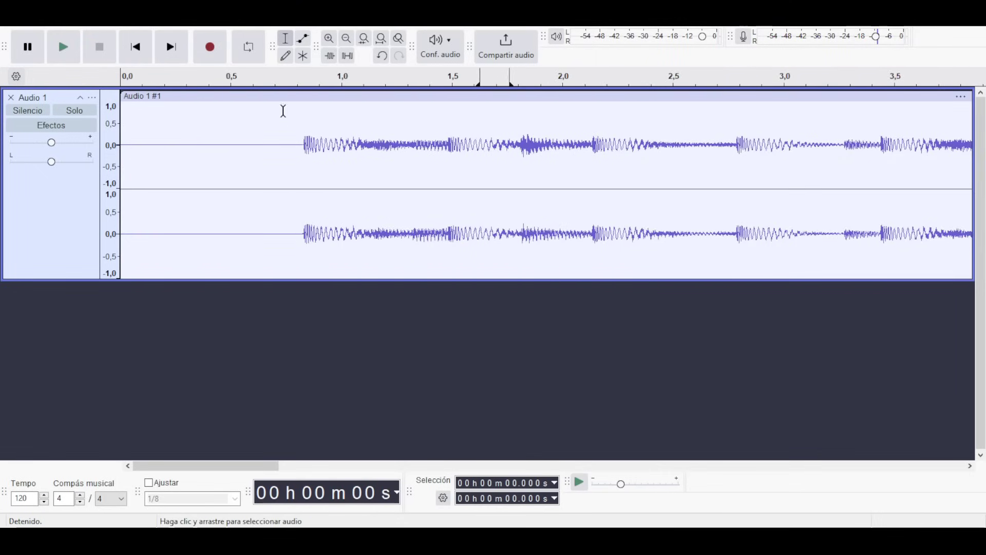
{"action": "left_click", "coordinate": [301, 147]}
{"action": "left_click_drag", "start_coordinate": [301, 147], "coordinate": [118, 165]}
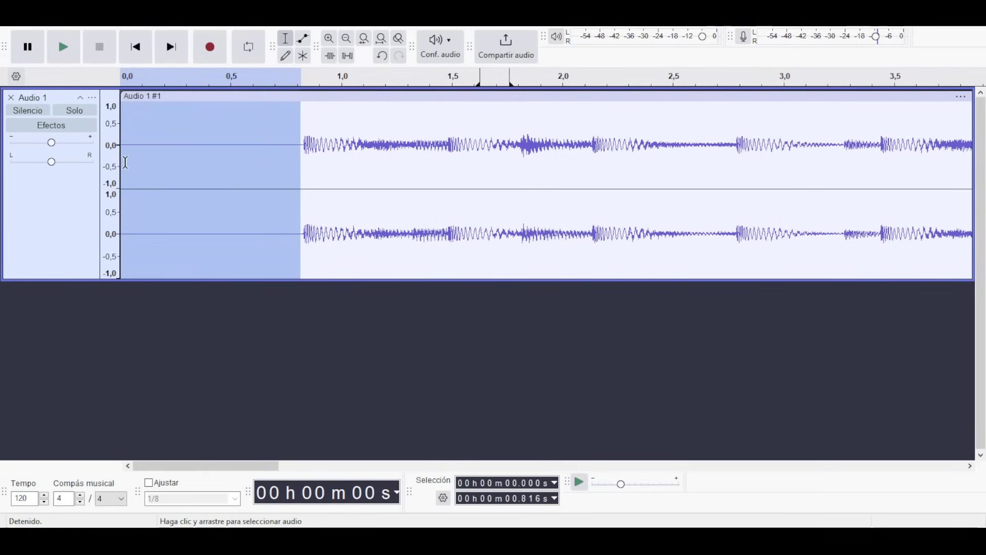
{"action": "key", "text": "Delete"}
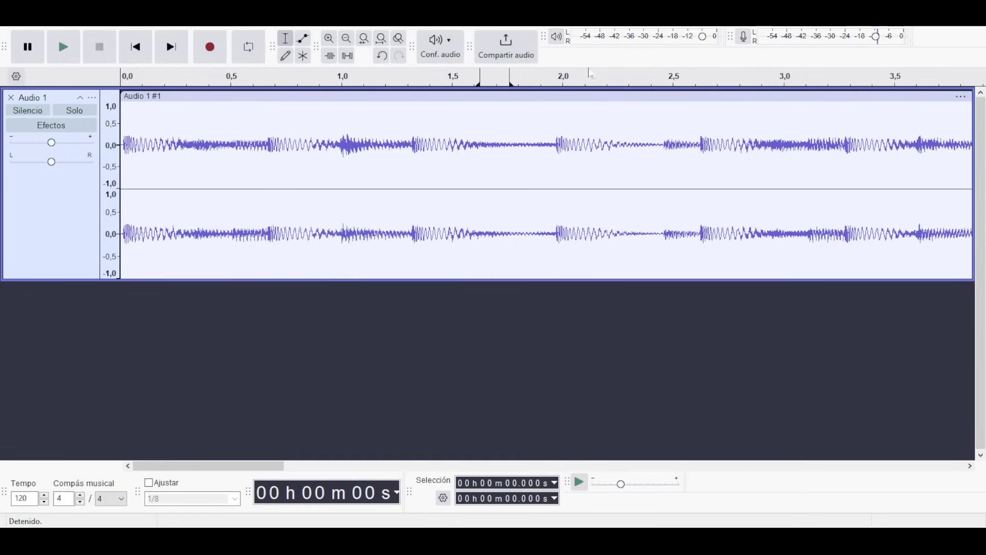
Step: Check the trimmed start of the clip closely and delete the unwanted tail from 17.322 s to the end
{"action": "left_click", "coordinate": [331, 43]}
{"action": "left_click", "coordinate": [331, 43]}
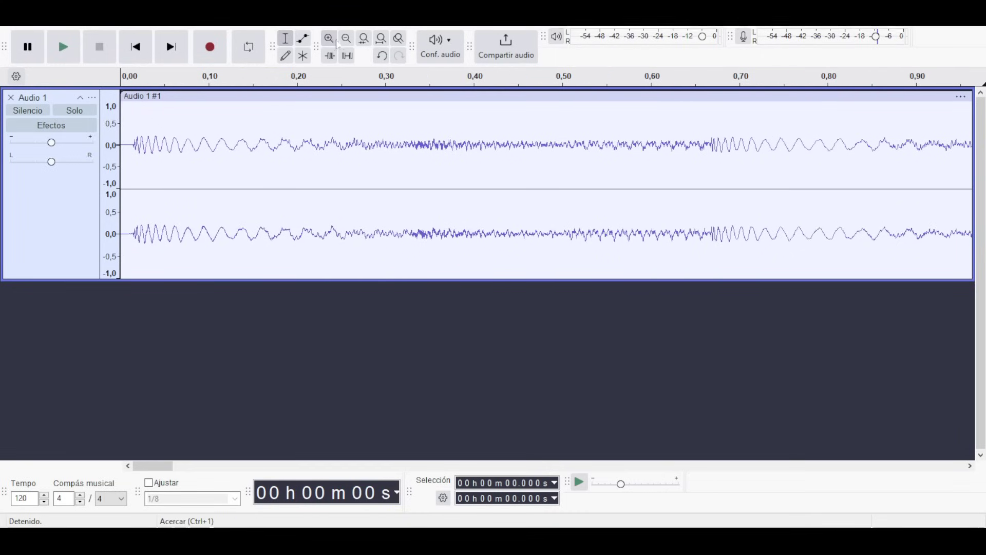
{"action": "left_click", "coordinate": [352, 44]}
{"action": "left_click", "coordinate": [351, 43]}
{"action": "left_click", "coordinate": [351, 44]}
{"action": "left_click", "coordinate": [351, 44]}
{"action": "left_click", "coordinate": [352, 44]}
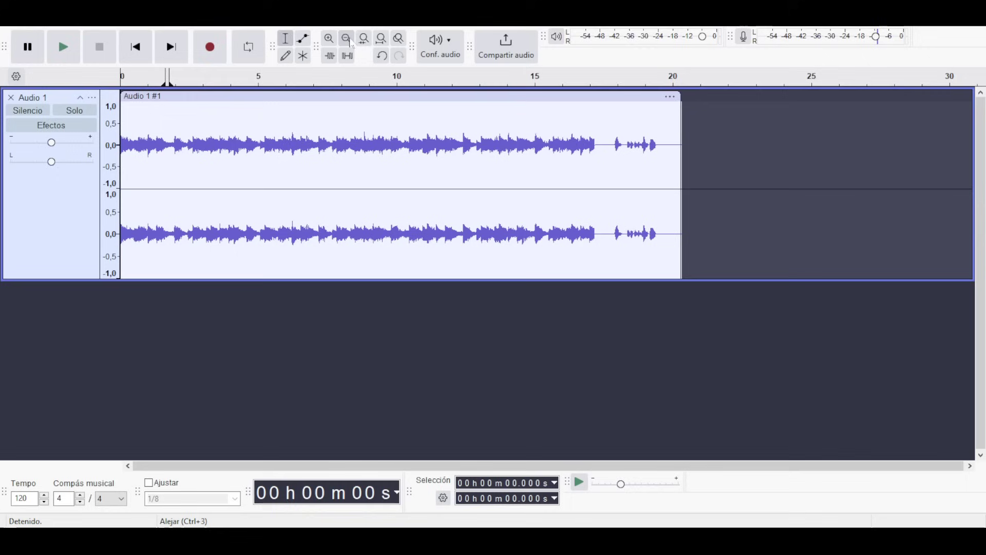
{"action": "left_click_drag", "start_coordinate": [599, 148], "coordinate": [710, 222]}
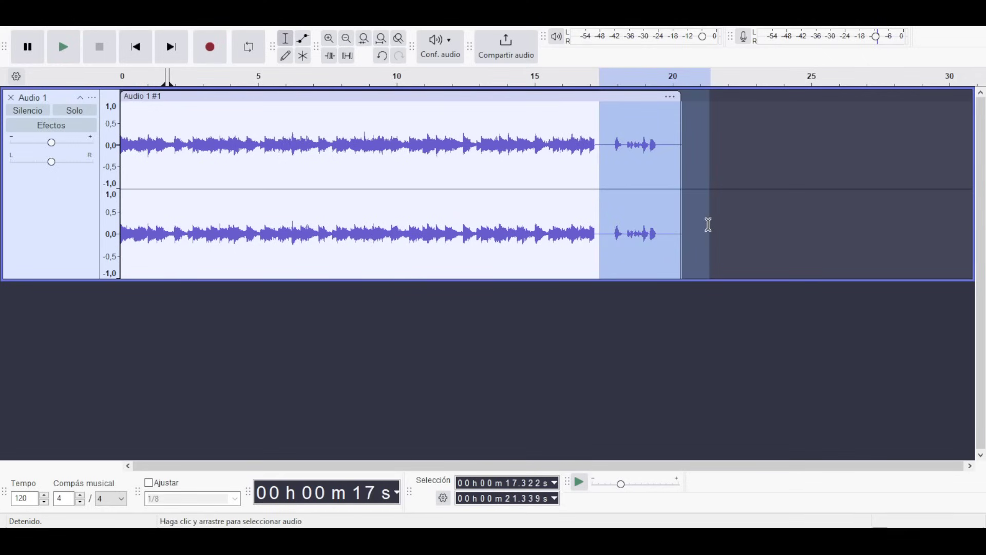
{"action": "key", "text": "Delete"}
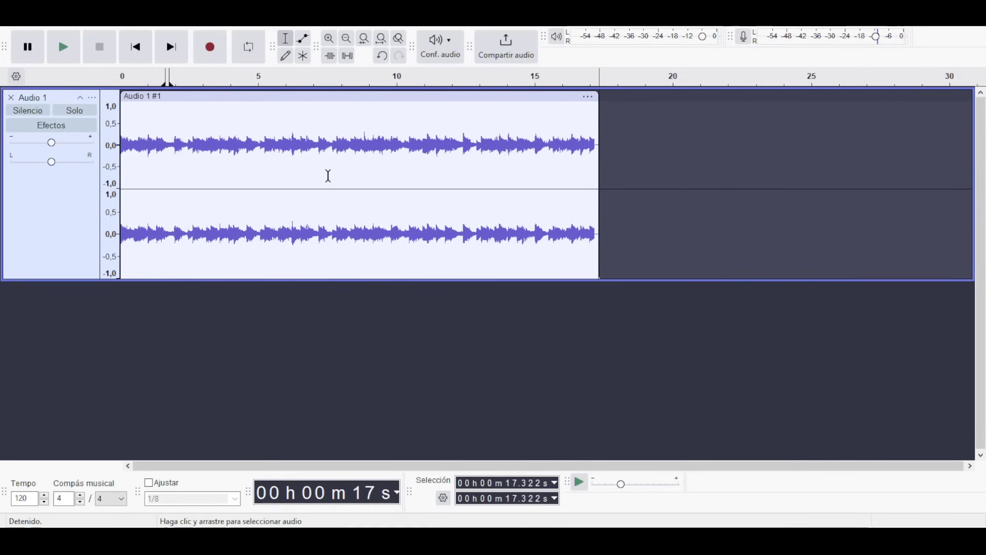
Step: Play the trimmed recording from about 0.186 s, near its start, and stop playback
{"action": "left_click", "coordinate": [128, 154]}
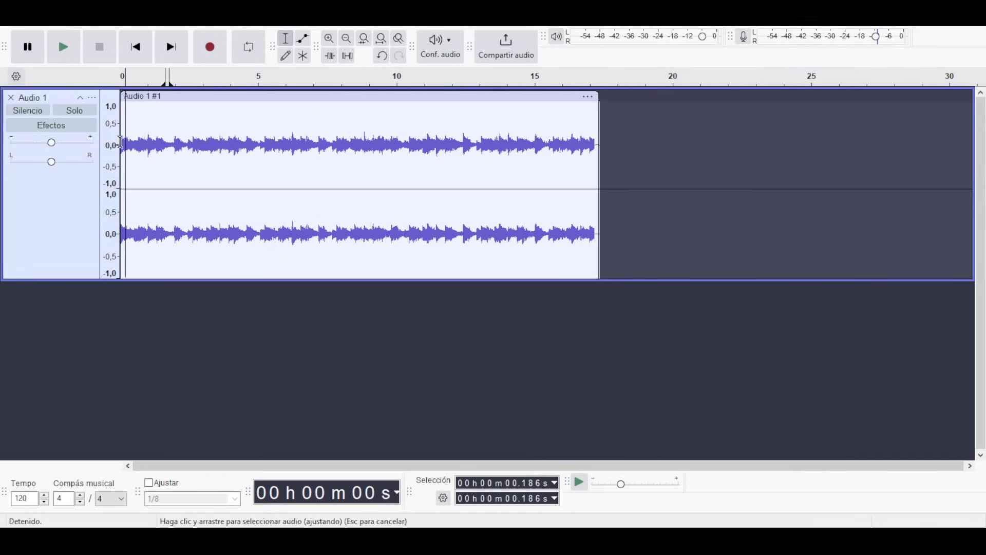
{"action": "left_click", "coordinate": [62, 49]}
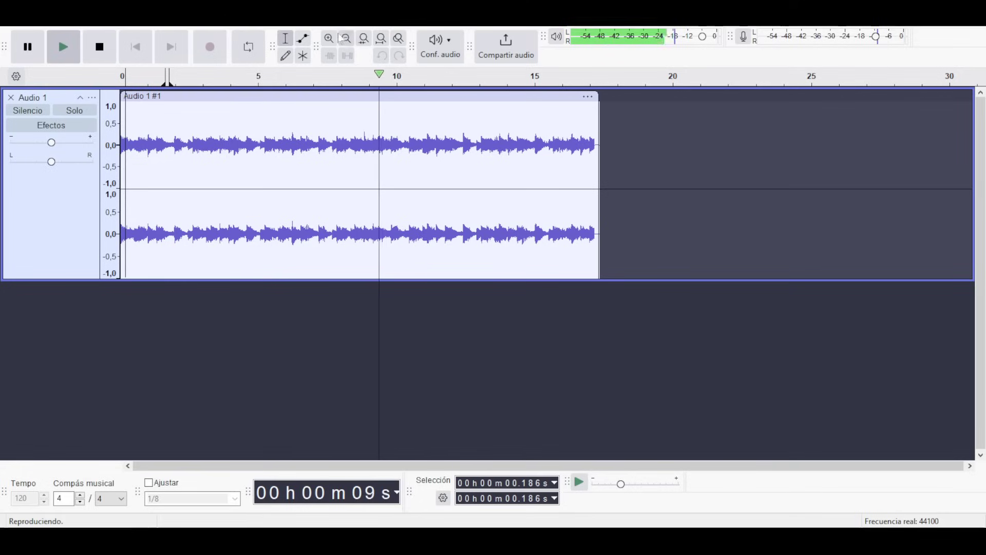
{"action": "left_click", "coordinate": [106, 51]}
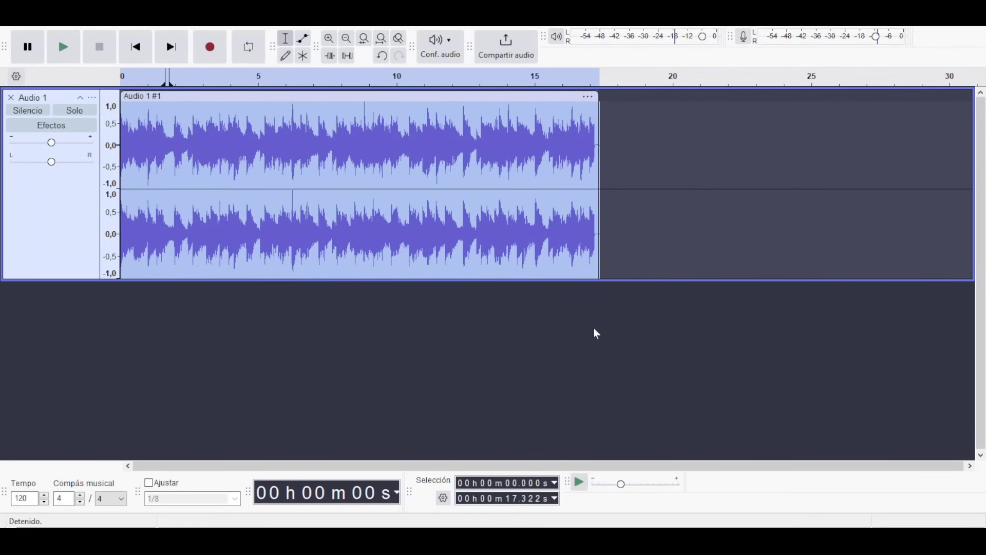
Step: Play the selected amplified recording from its beginning for about four seconds or more and stop
{"action": "key", "text": "space"}
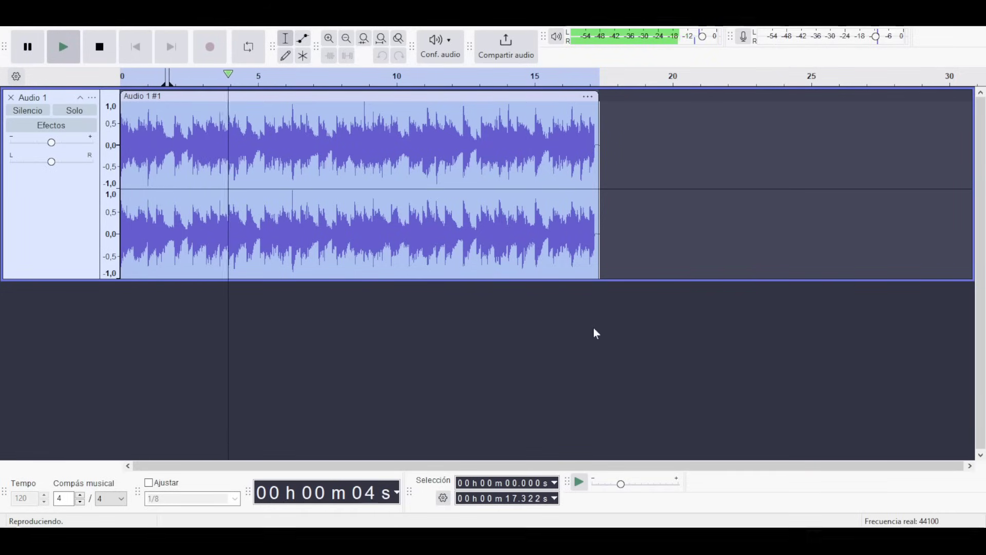
{"action": "key", "text": "space"}
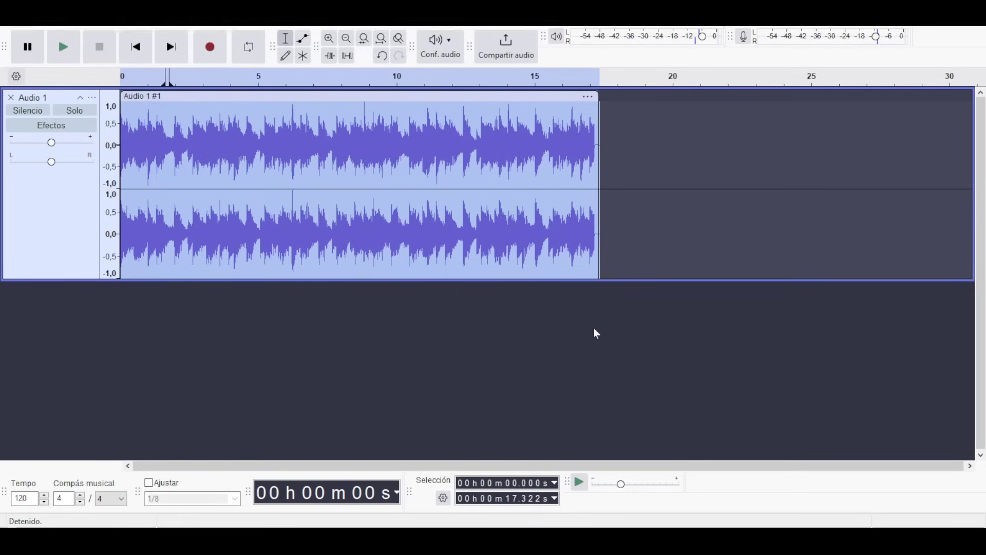
Step: Examine the amplified waveform's detail in the middle of the clip, followed by its overall shape
{"action": "left_click", "coordinate": [347, 39]}
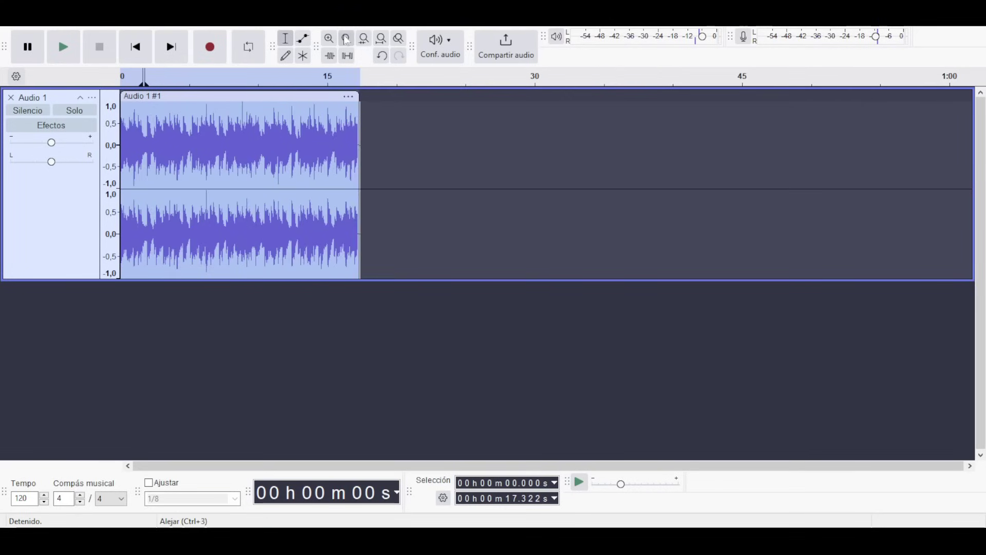
{"action": "left_click", "coordinate": [346, 39]}
{"action": "left_click", "coordinate": [330, 39]}
{"action": "left_click", "coordinate": [329, 39]}
{"action": "left_click", "coordinate": [329, 39]}
{"action": "left_click", "coordinate": [329, 39]}
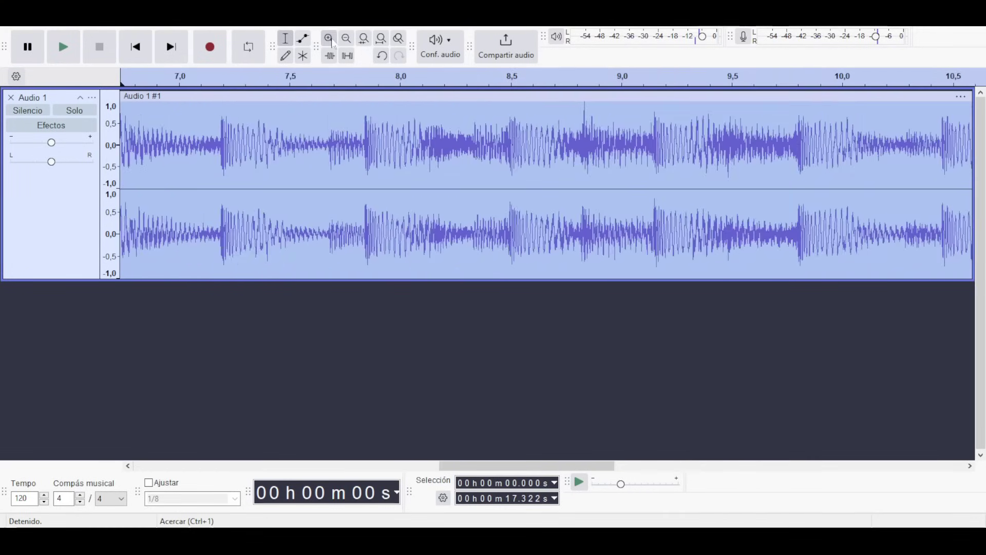
{"action": "left_click", "coordinate": [330, 39]}
{"action": "left_click", "coordinate": [329, 39]}
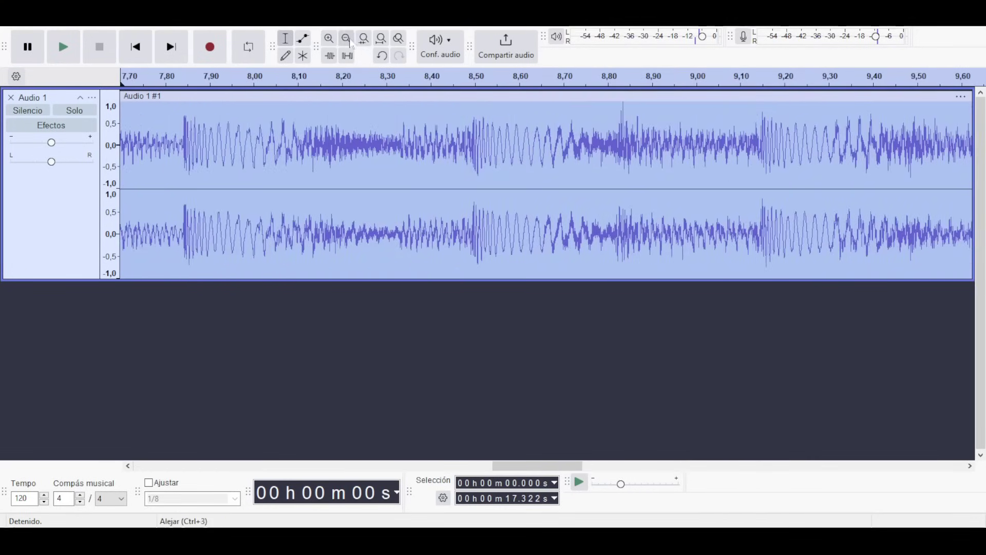
{"action": "left_click", "coordinate": [347, 38]}
{"action": "left_click", "coordinate": [347, 39]}
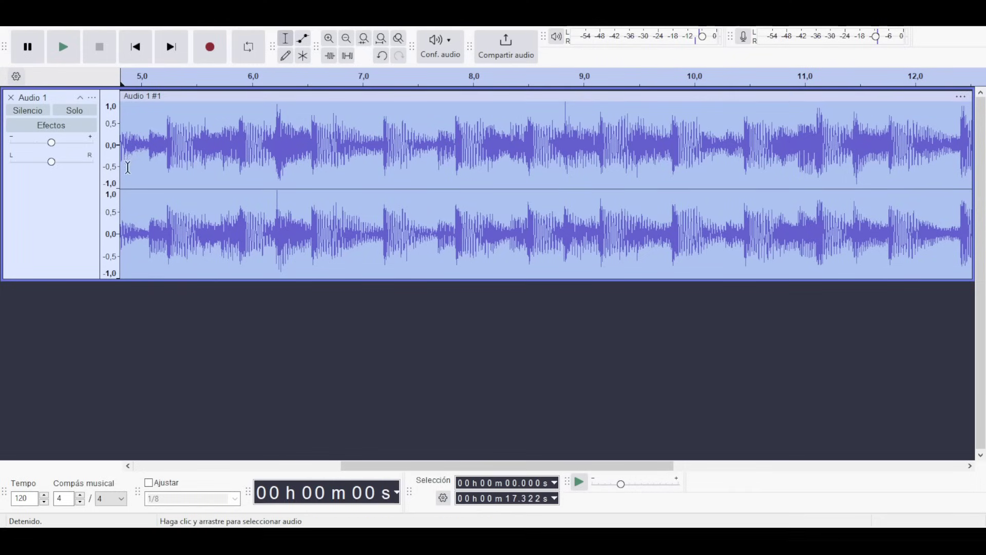
{"action": "left_click", "coordinate": [348, 40]}
{"action": "left_click", "coordinate": [348, 40]}
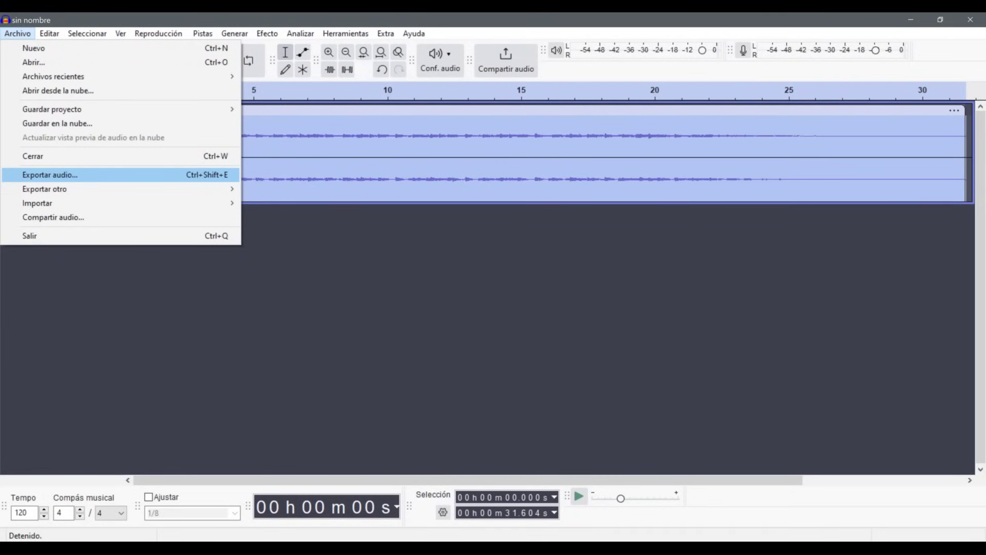
Step: Open the audio export settings
{"action": "key", "text": "Return"}
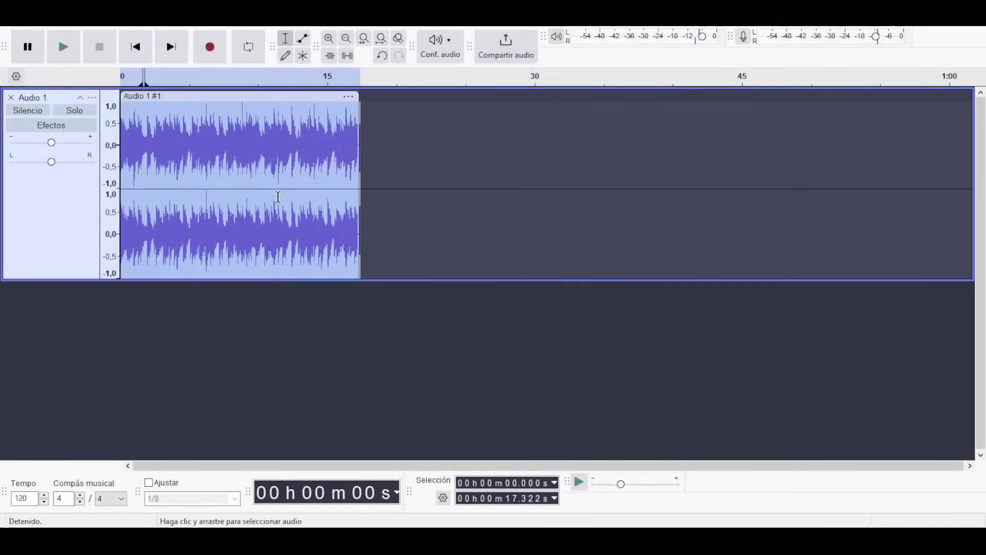
Step: Select the opening part of the clip, from 0 to about 7.43 s
{"action": "left_click", "coordinate": [262, 195]}
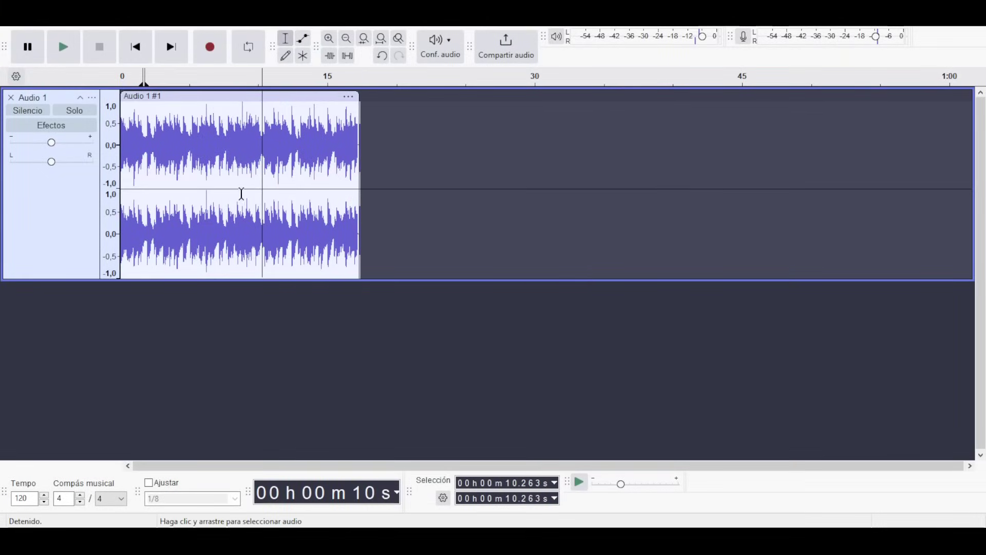
{"action": "left_click_drag", "start_coordinate": [233, 193], "coordinate": [119, 197]}
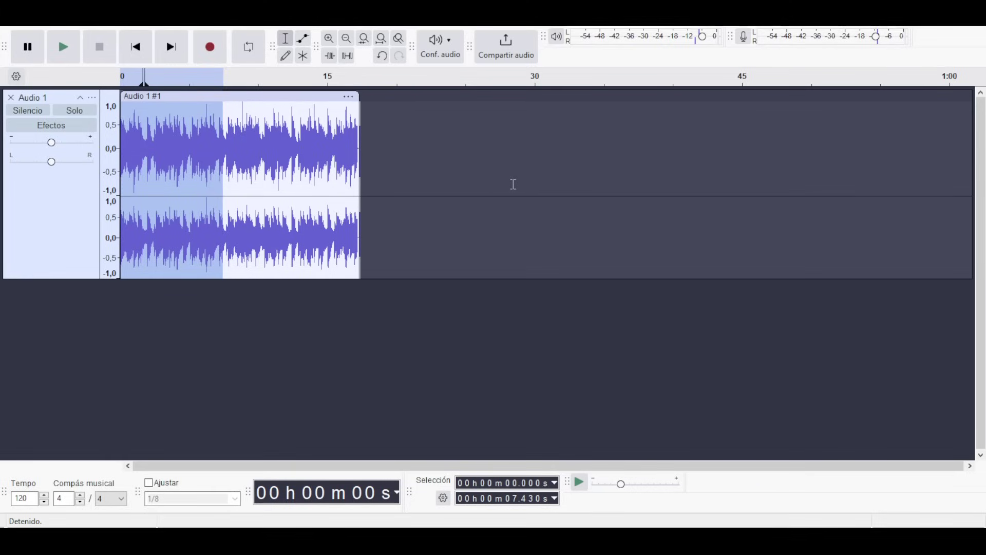
{"action": "left_click", "coordinate": [602, 389]}
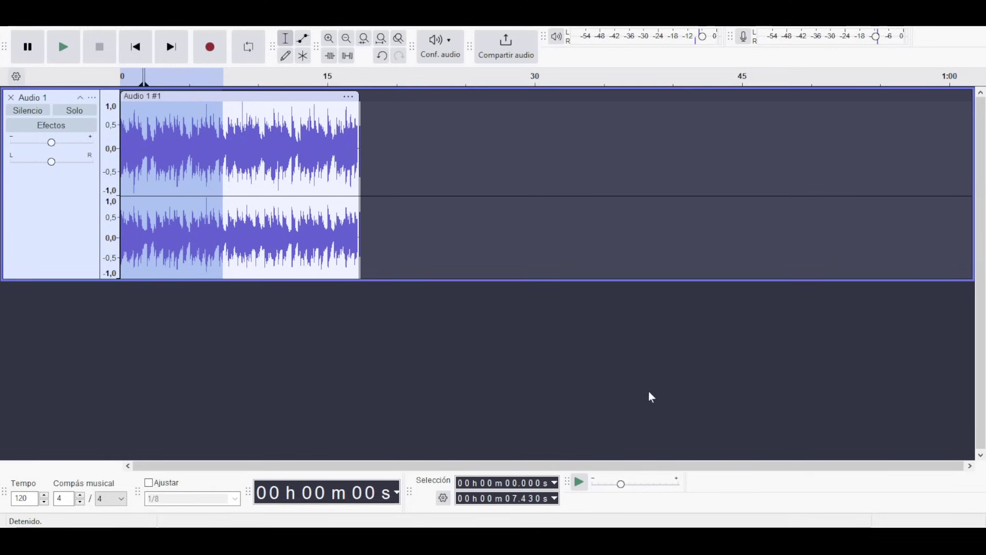